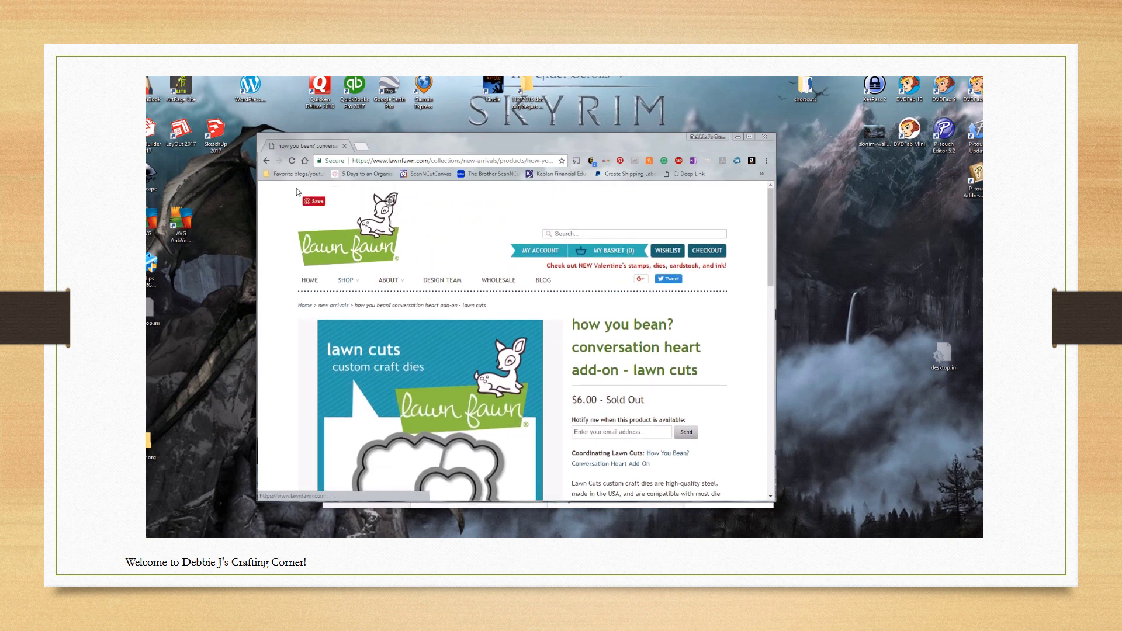
- Return to the Google results and open the 'how you bean? conversation heart add-on | Lawn Fawn' page
click(266, 161)
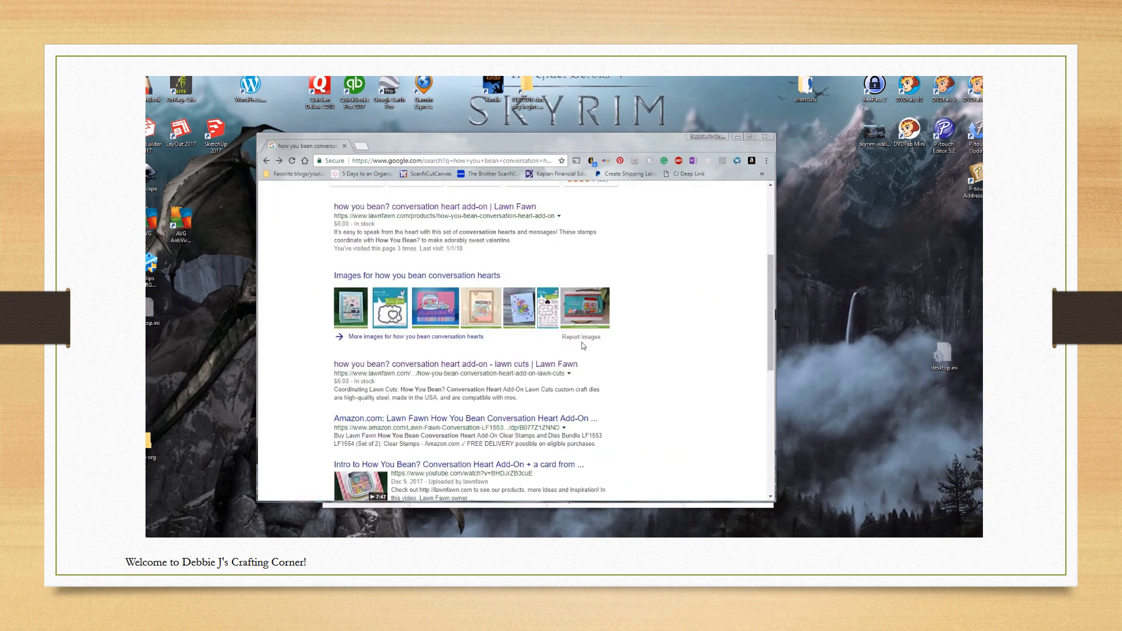
scroll(637, 357, down, 2)
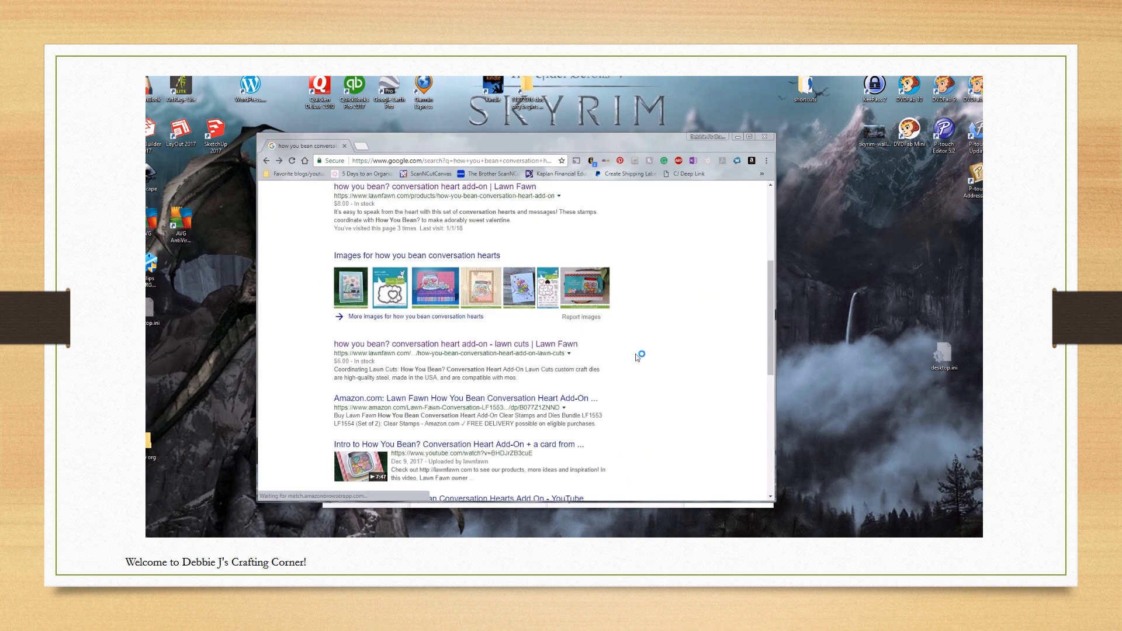
scroll(637, 357, down, 2)
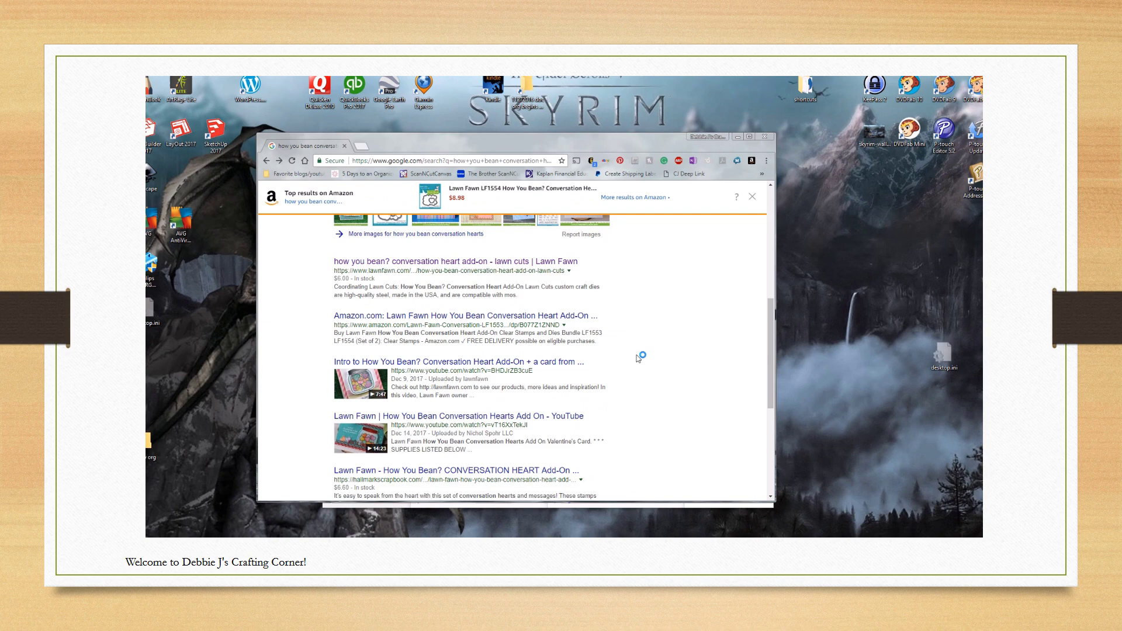
scroll(638, 356, down, 2)
scroll(638, 357, up, 5)
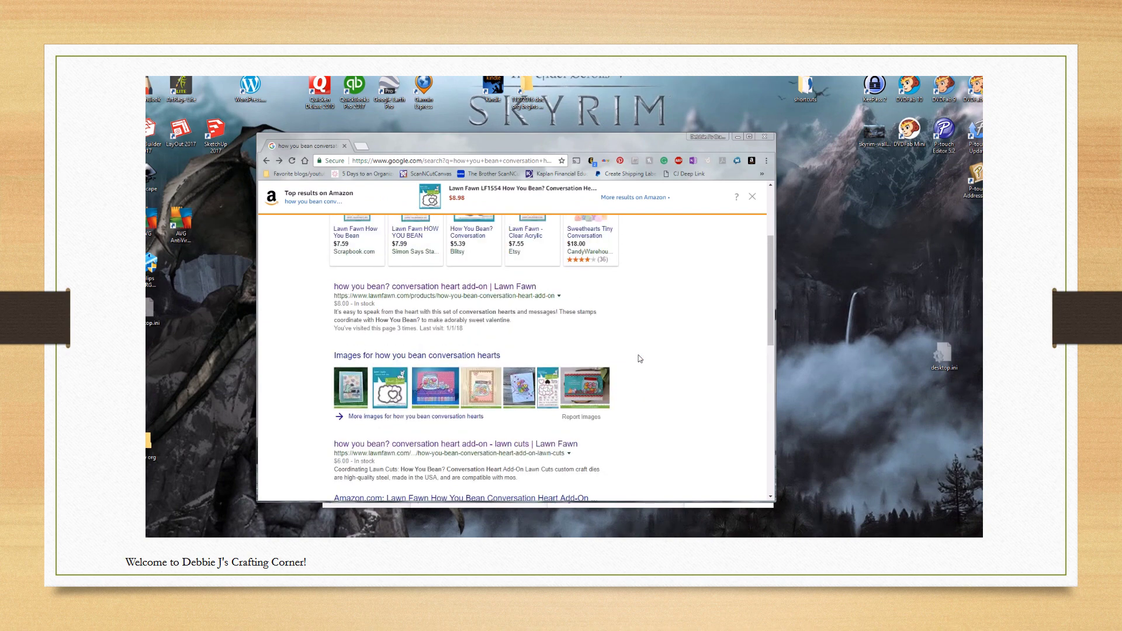
click(487, 291)
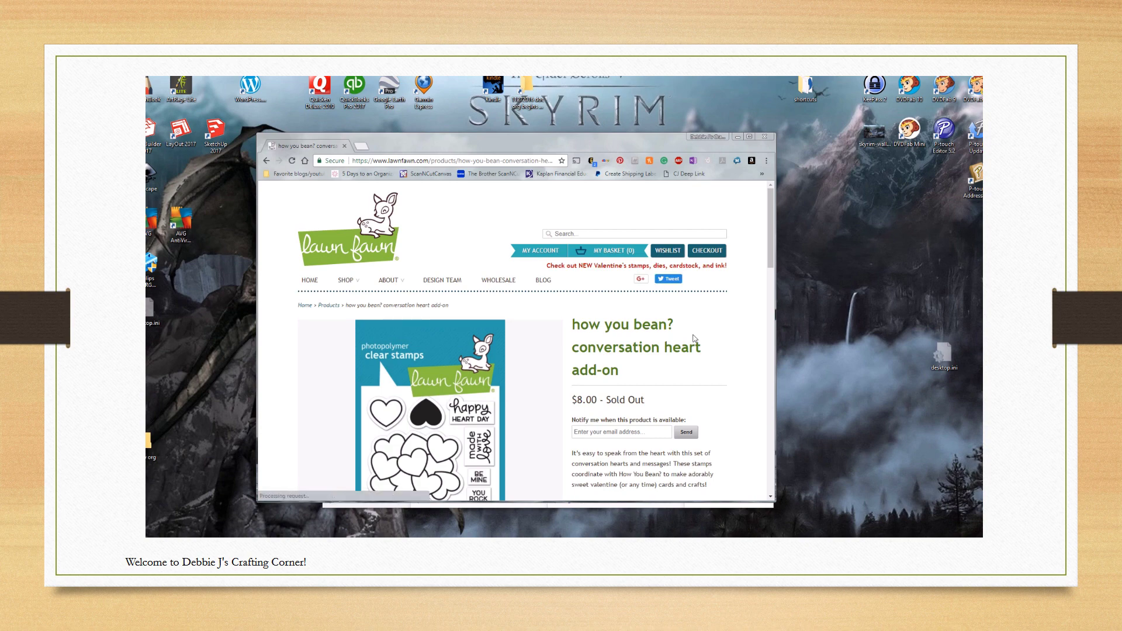
scroll(694, 340, down, 3)
scroll(675, 208, up, 3)
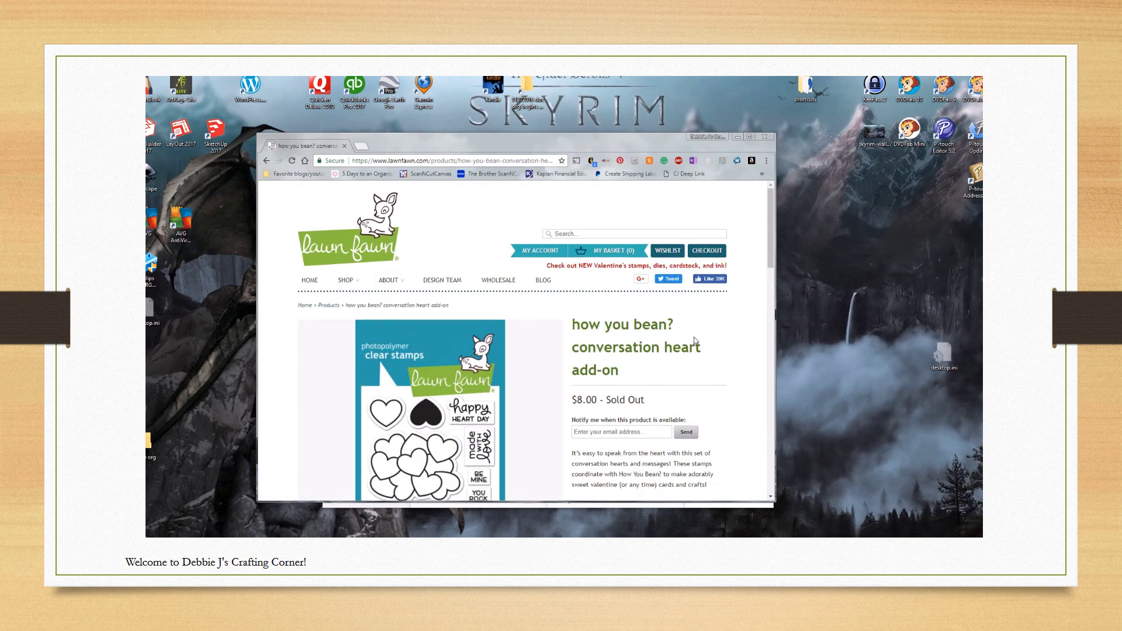
- Clip the stamp set page as a Full Page into TEST > New Section 1
click(694, 162)
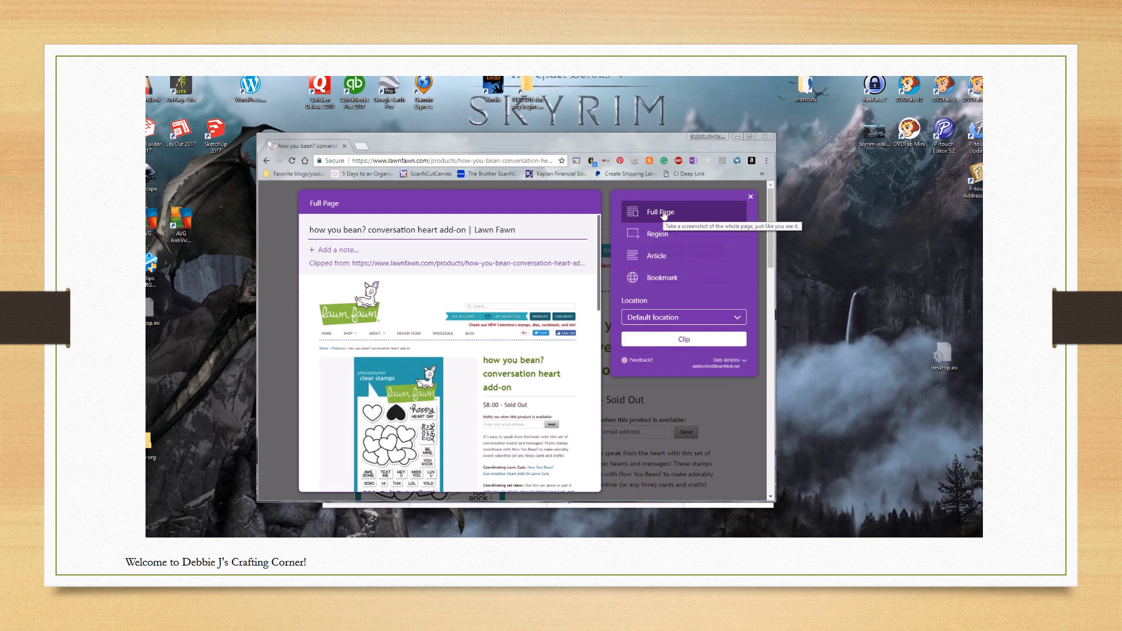
click(739, 319)
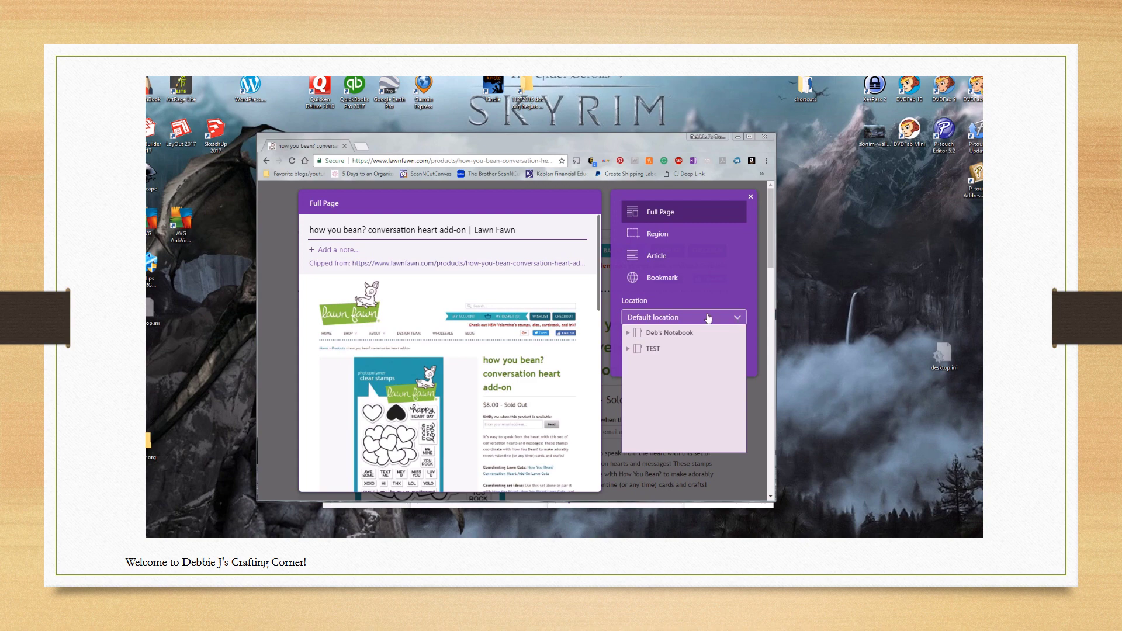
click(653, 349)
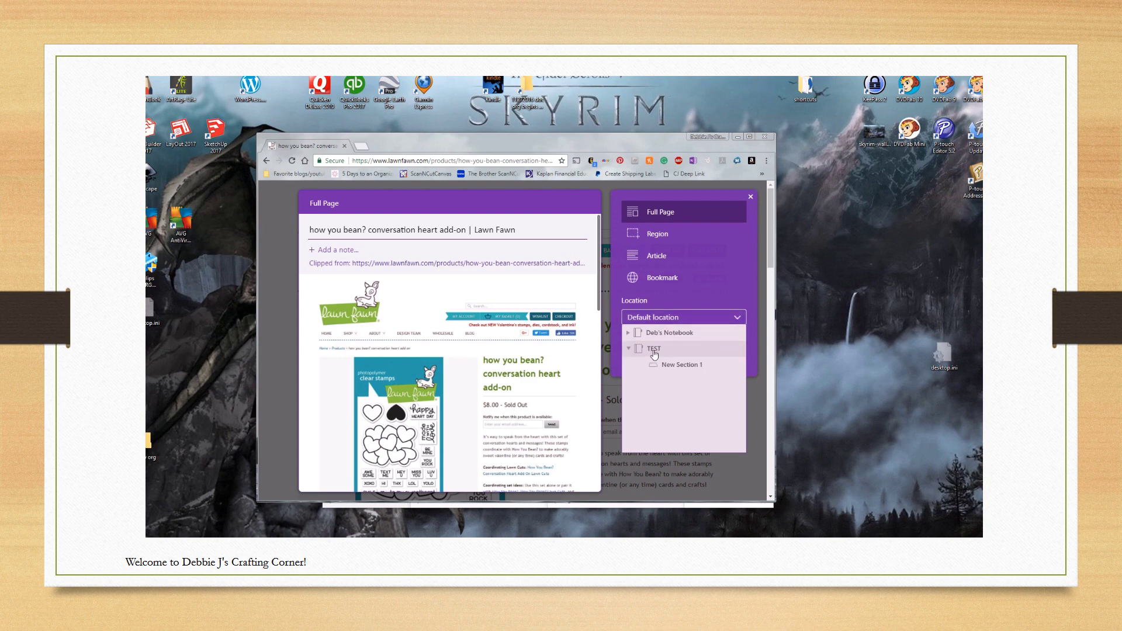
click(685, 366)
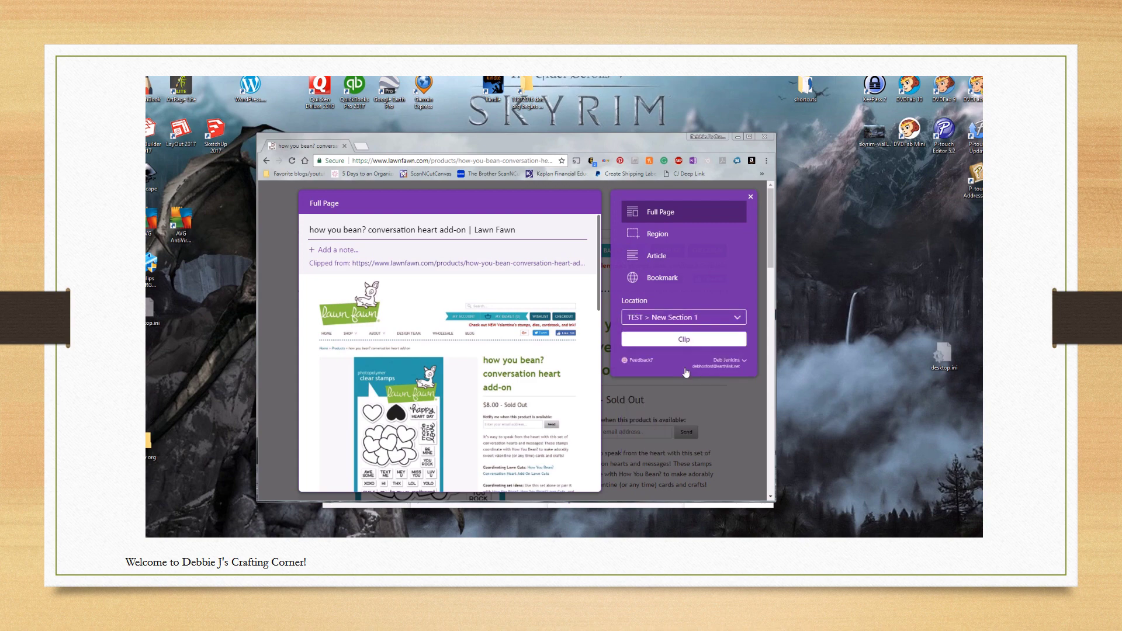
click(681, 341)
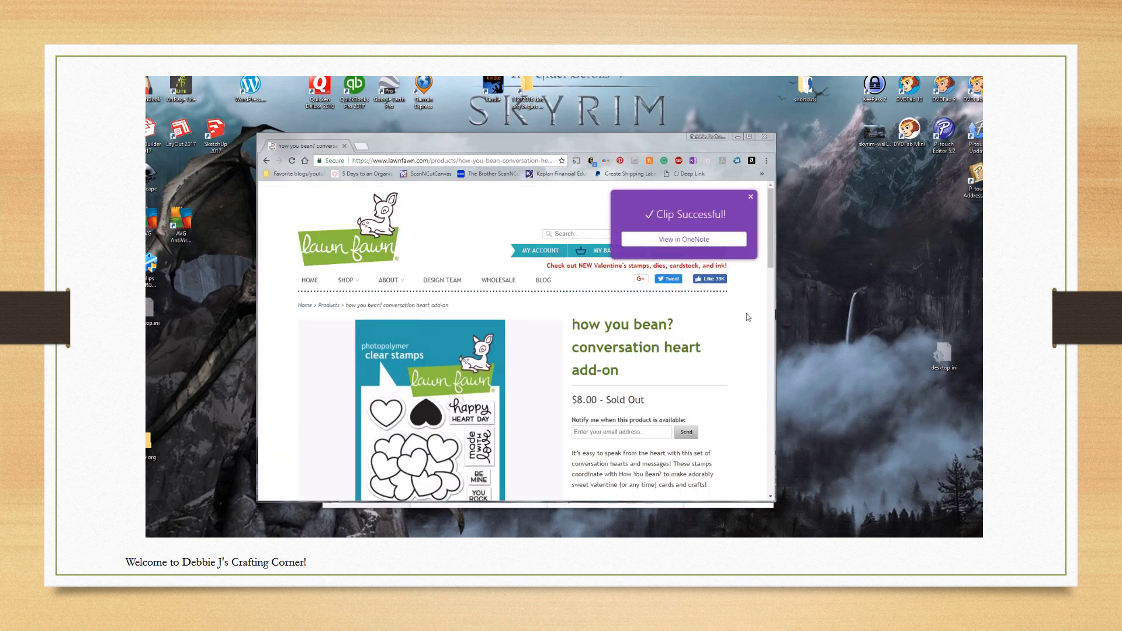
- Open the clipped page in OneNote Online and go to New Section 1
click(669, 241)
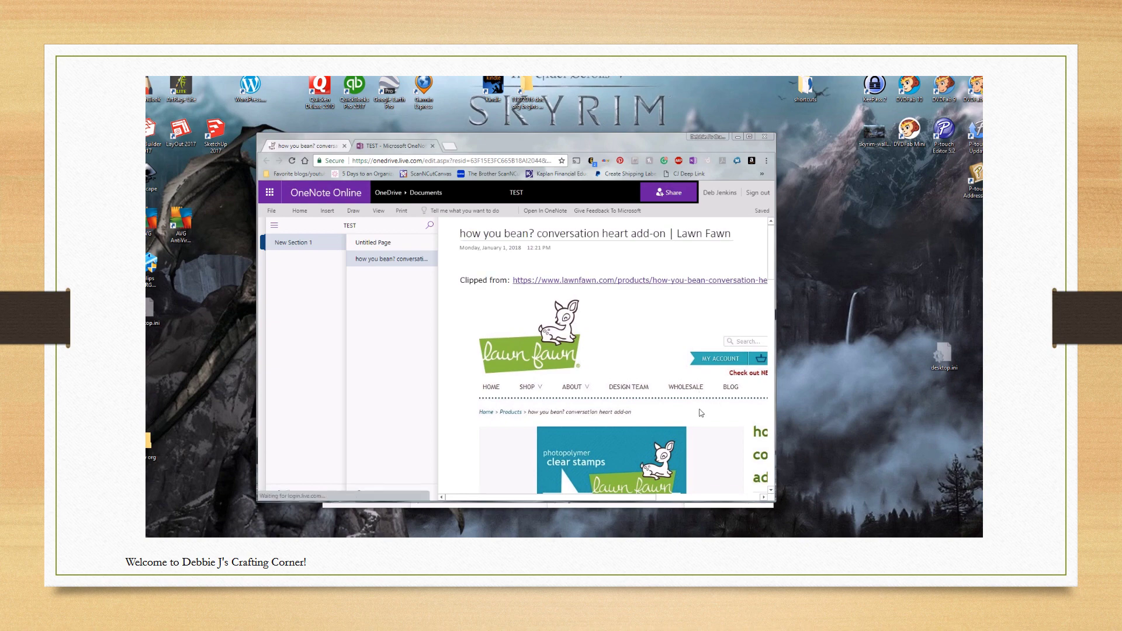
scroll(701, 413, down, 5)
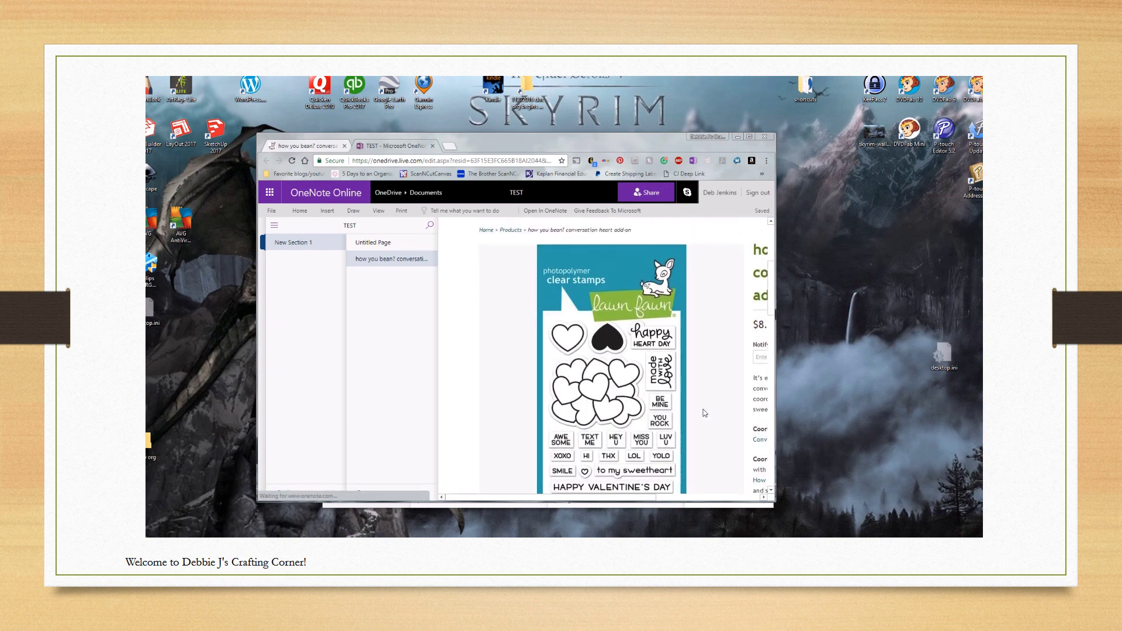
scroll(704, 413, up, 5)
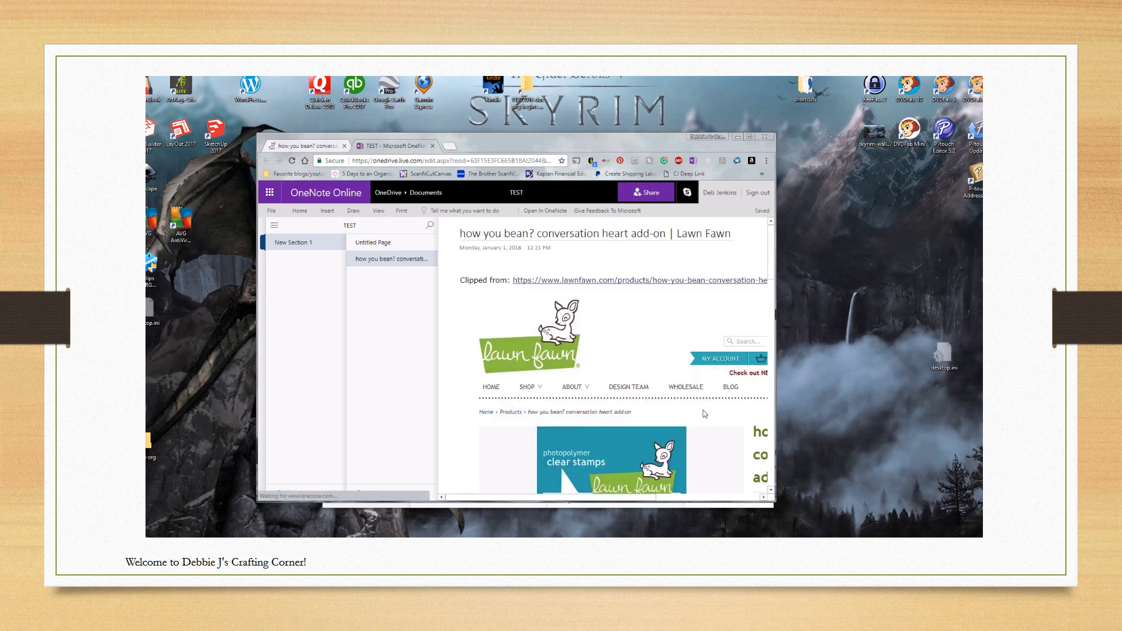
click(289, 245)
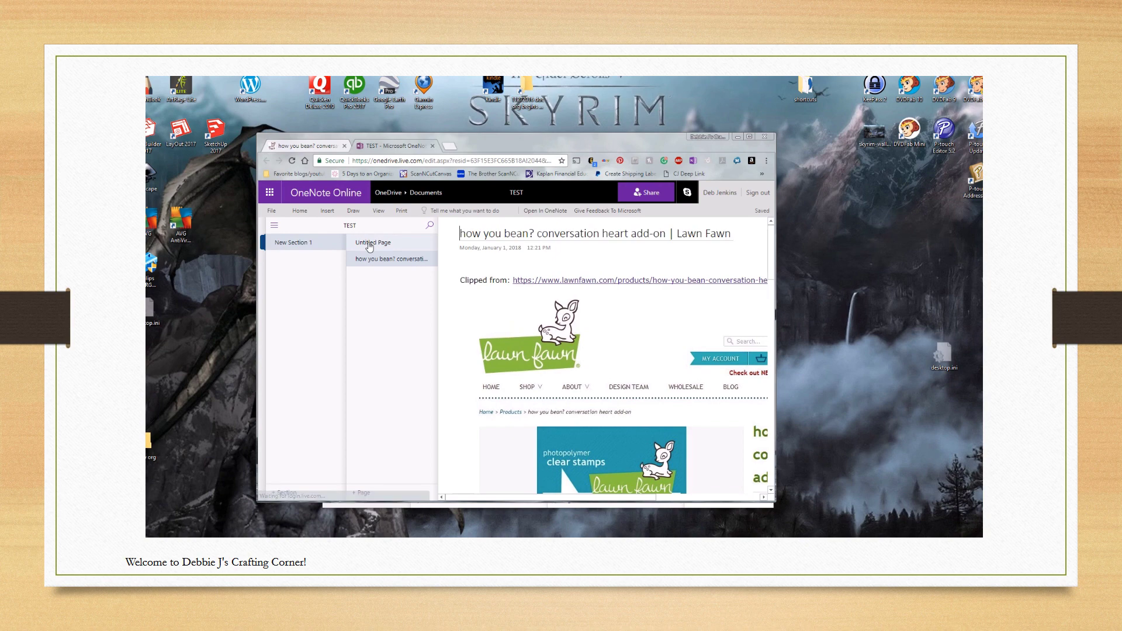
- Search for 'coordinating' and open the matching clipped Lawn Fawn page at its title
click(430, 226)
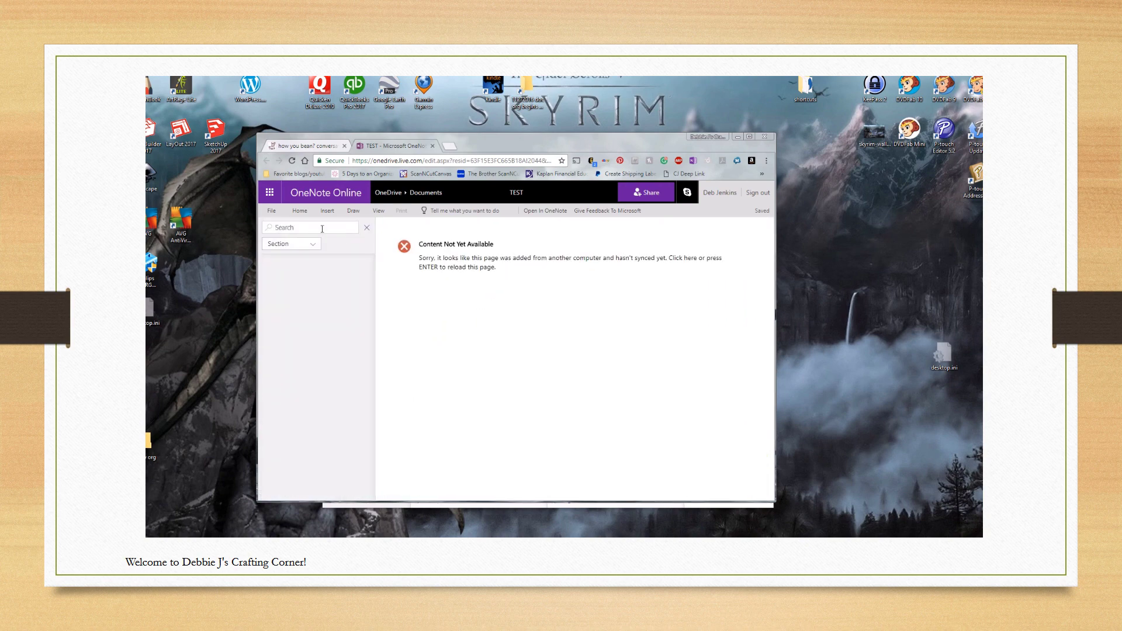
text(coordinating)
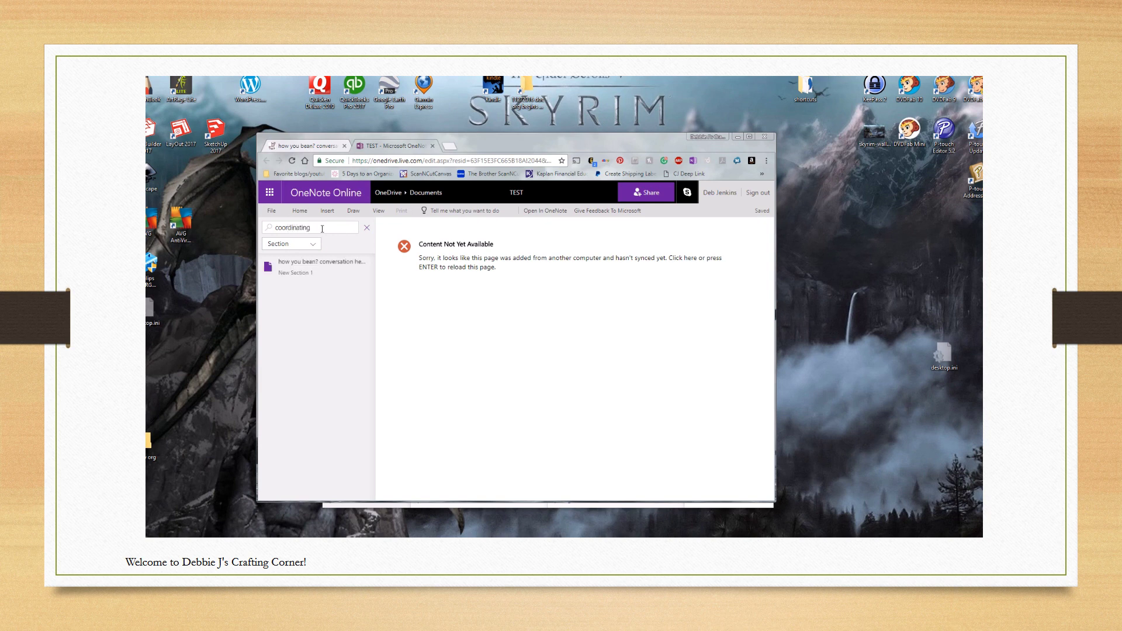
click(300, 270)
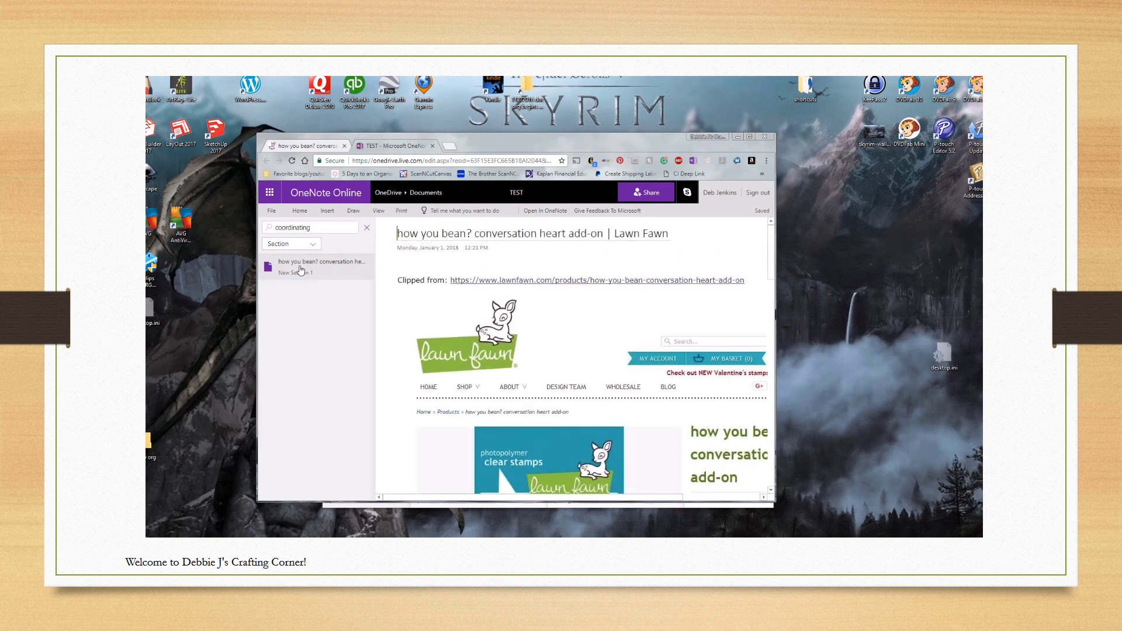
click(511, 379)
scroll(510, 378, down, 10)
scroll(627, 390, up, 10)
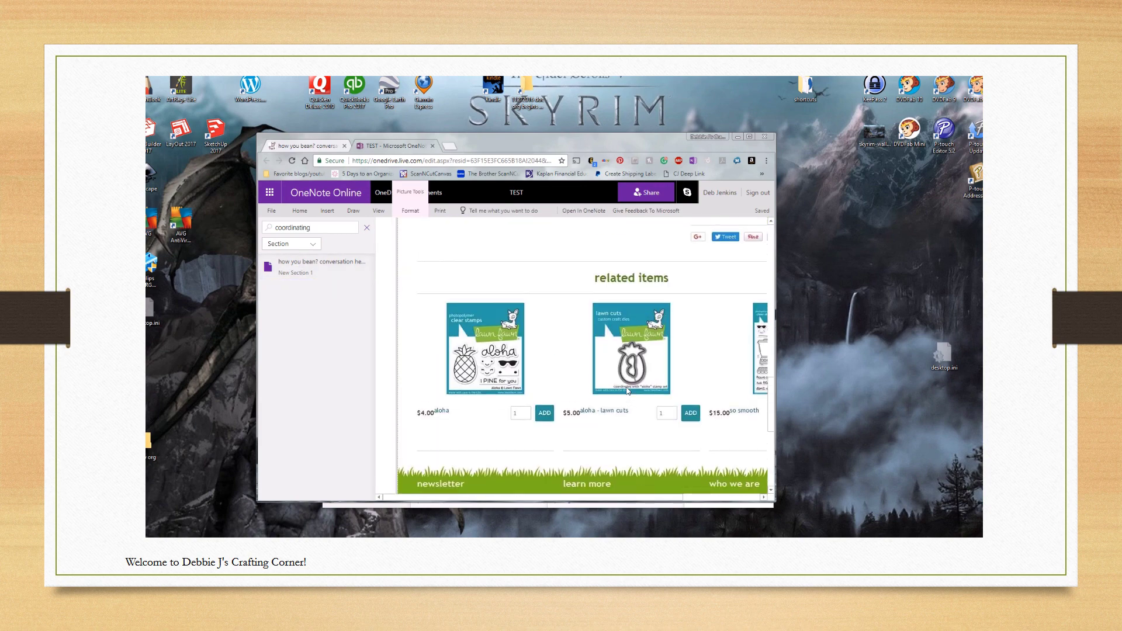
scroll(633, 392, up, 4)
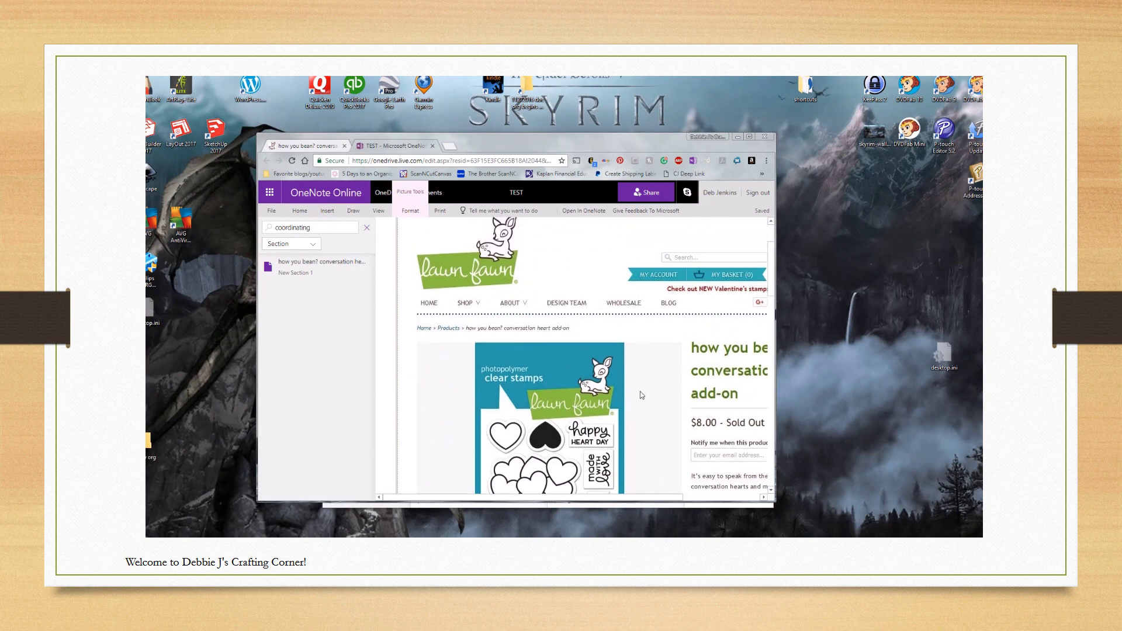
scroll(641, 394, up, 3)
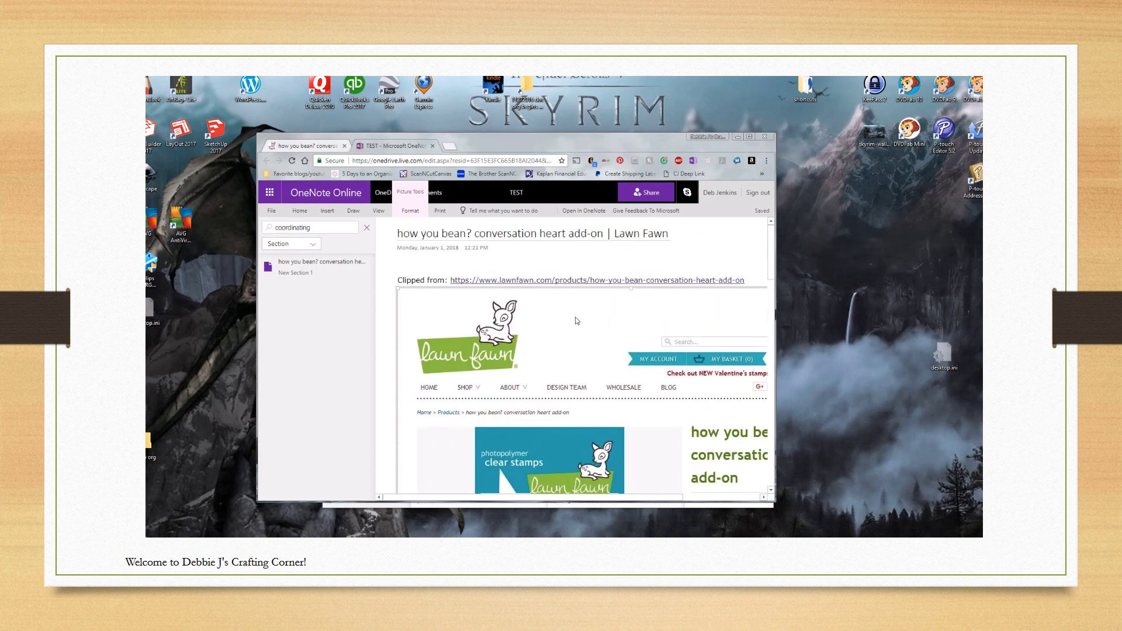
- Close Chrome and sync the TEST notebook in the OneNote app
click(764, 136)
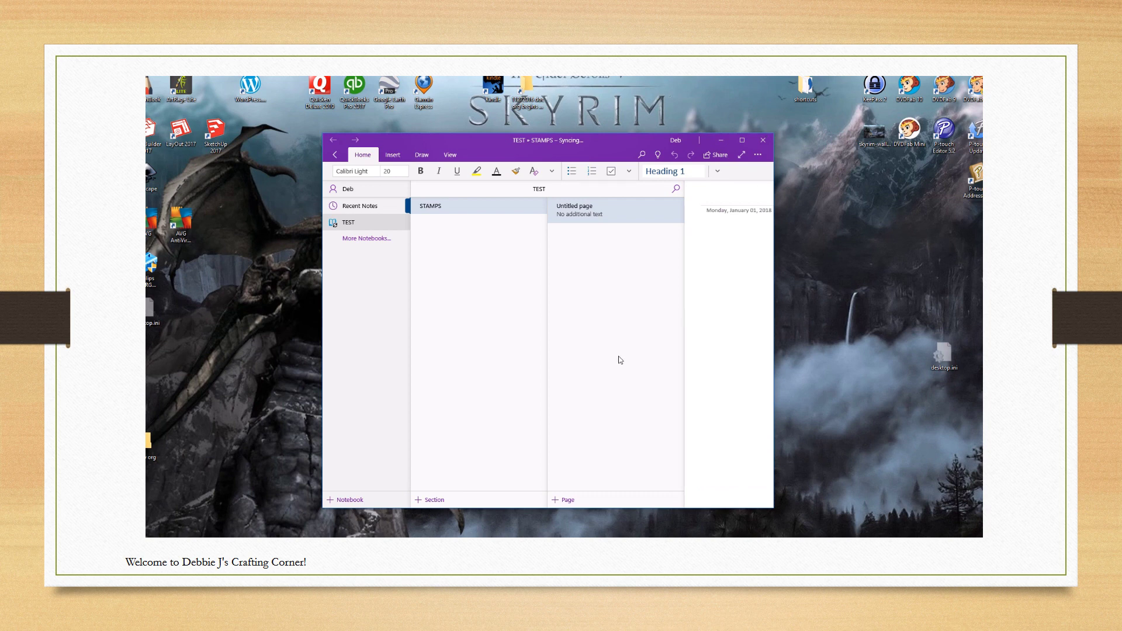
right_click(360, 225)
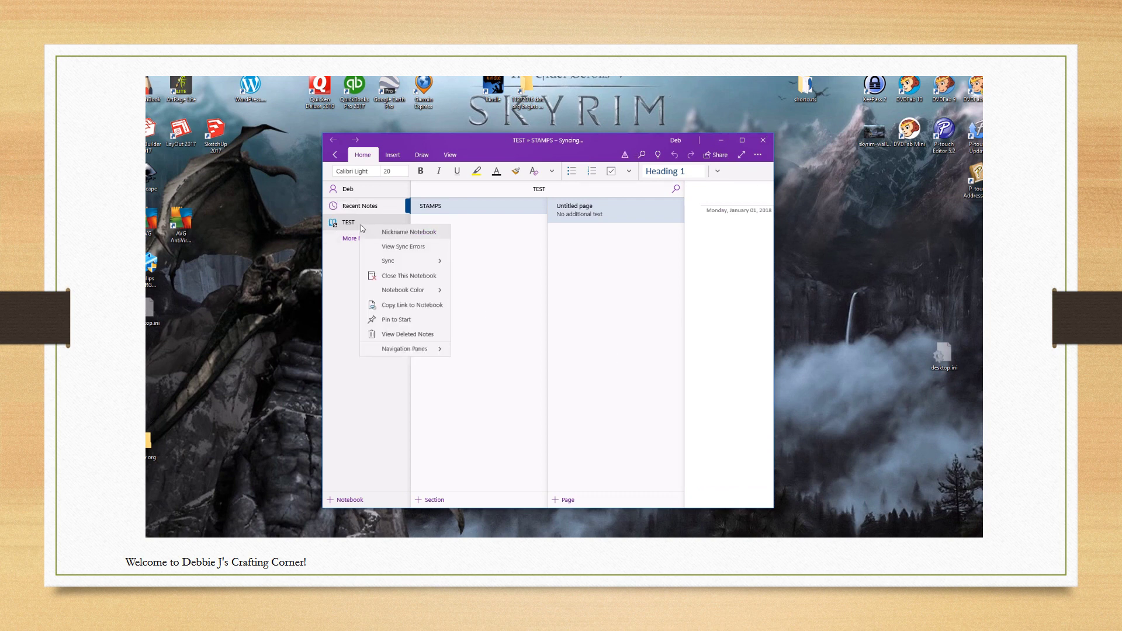
click(445, 262)
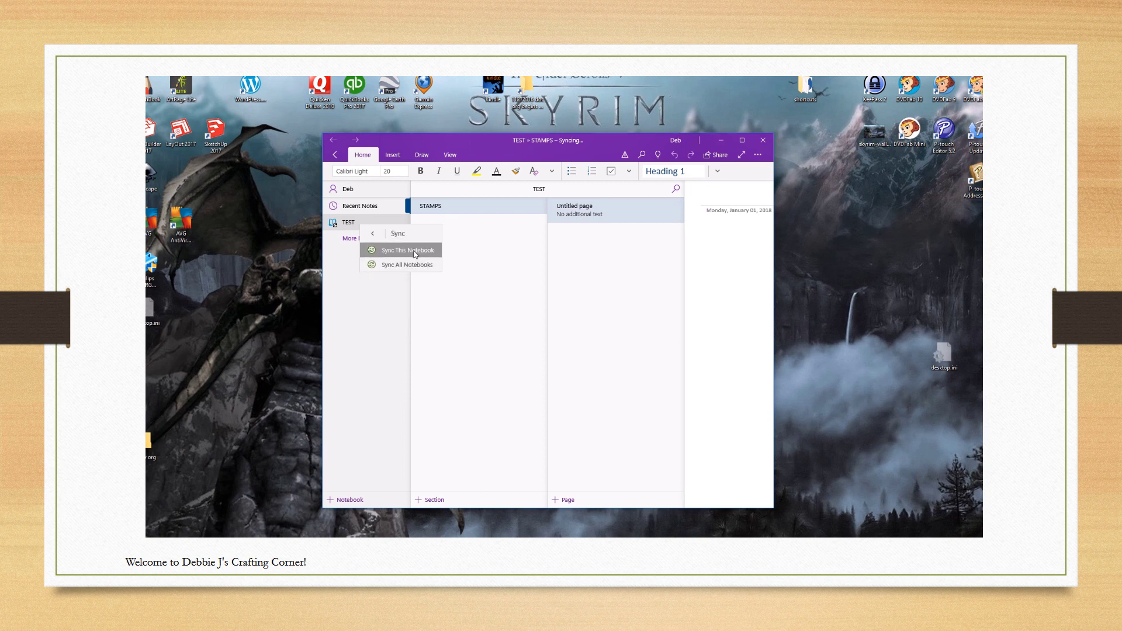
click(415, 253)
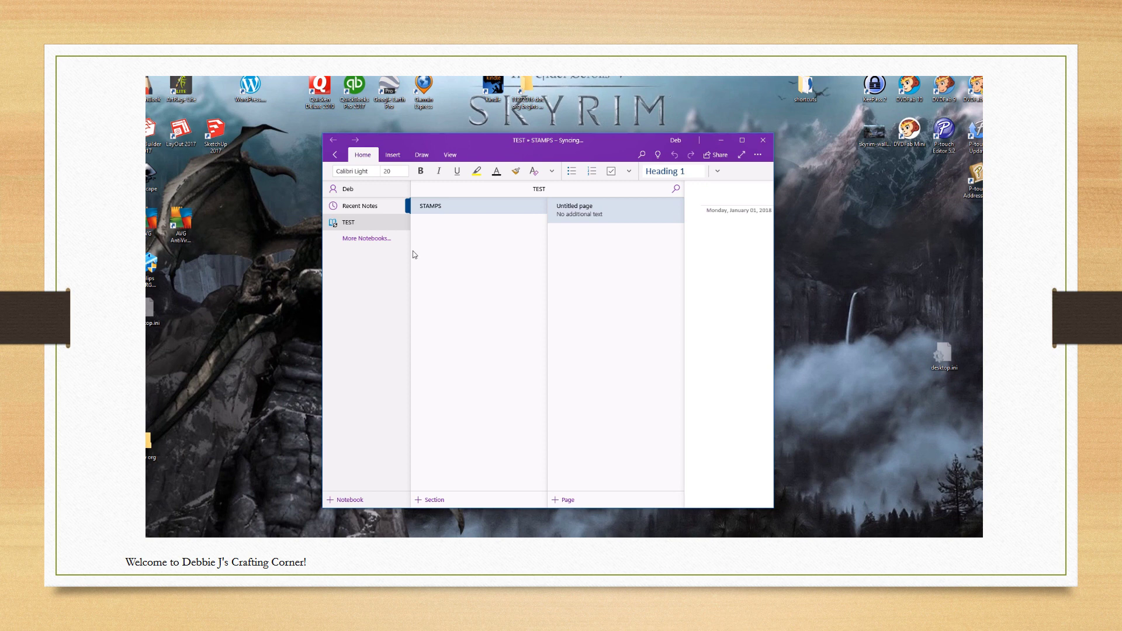
- View the synced conversation heart add-on page, then the Untitled page in STAMPS
click(619, 250)
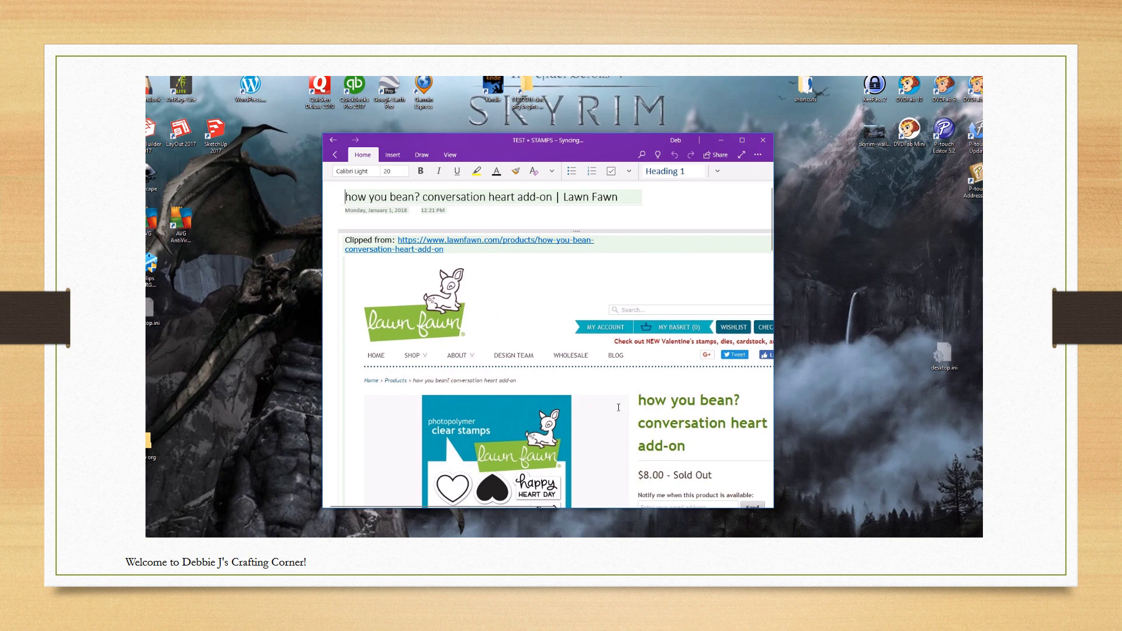
scroll(618, 407, down, 5)
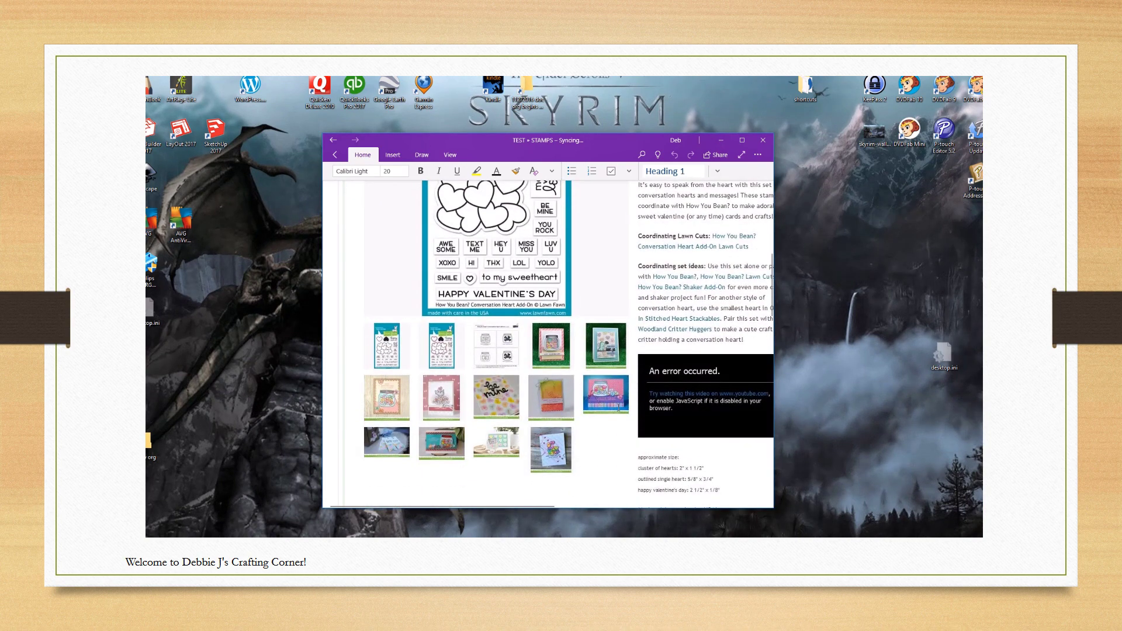
scroll(618, 407, up, 5)
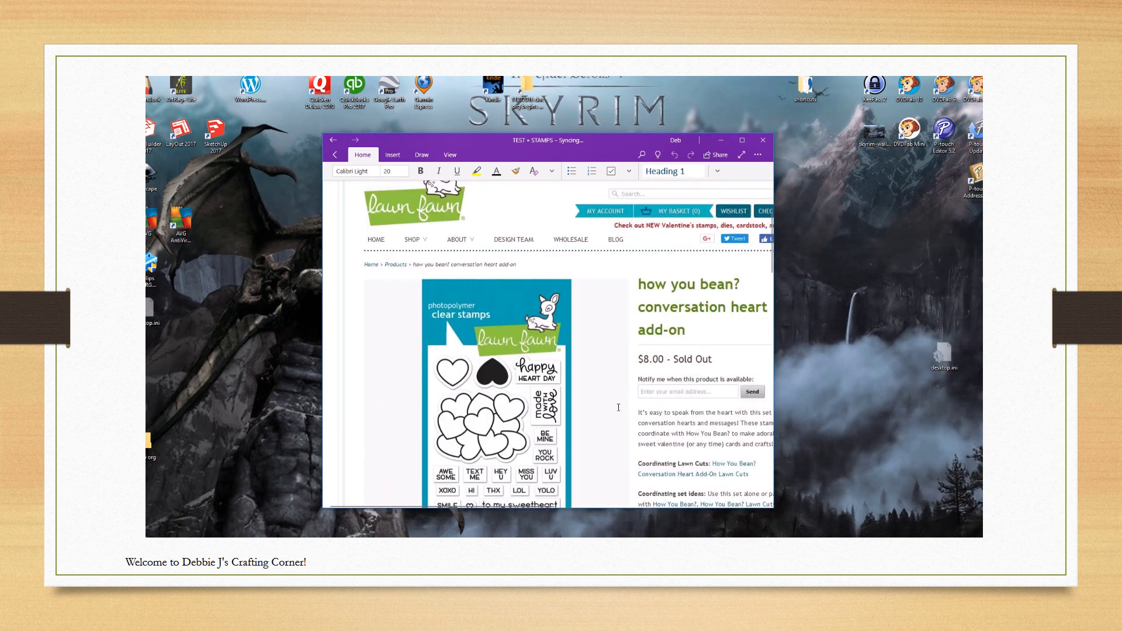
click(334, 155)
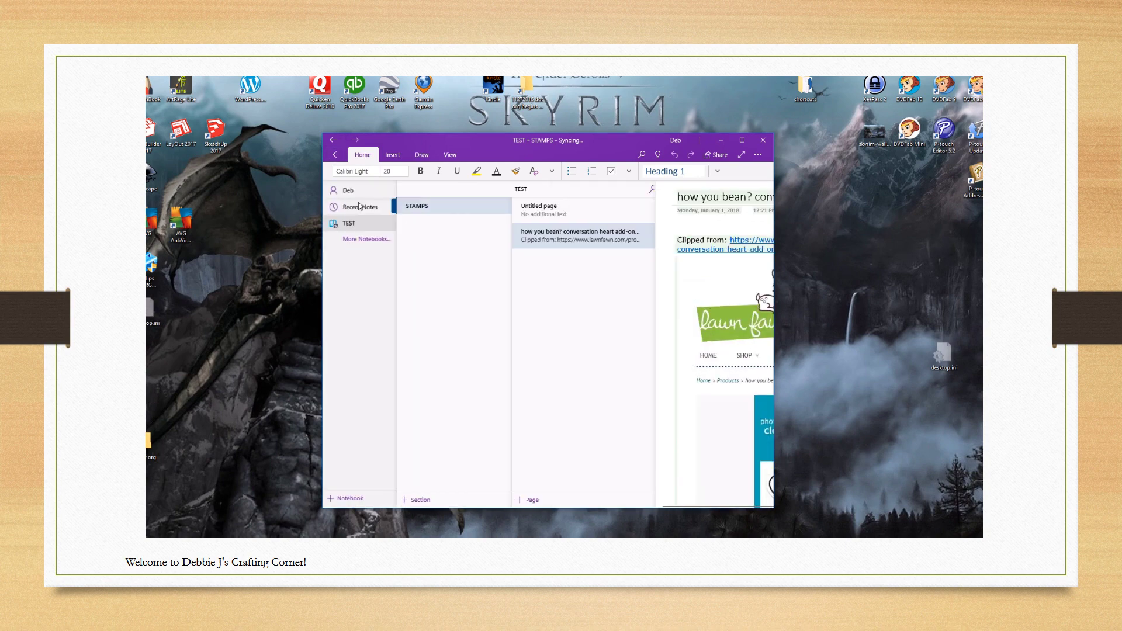
click(574, 210)
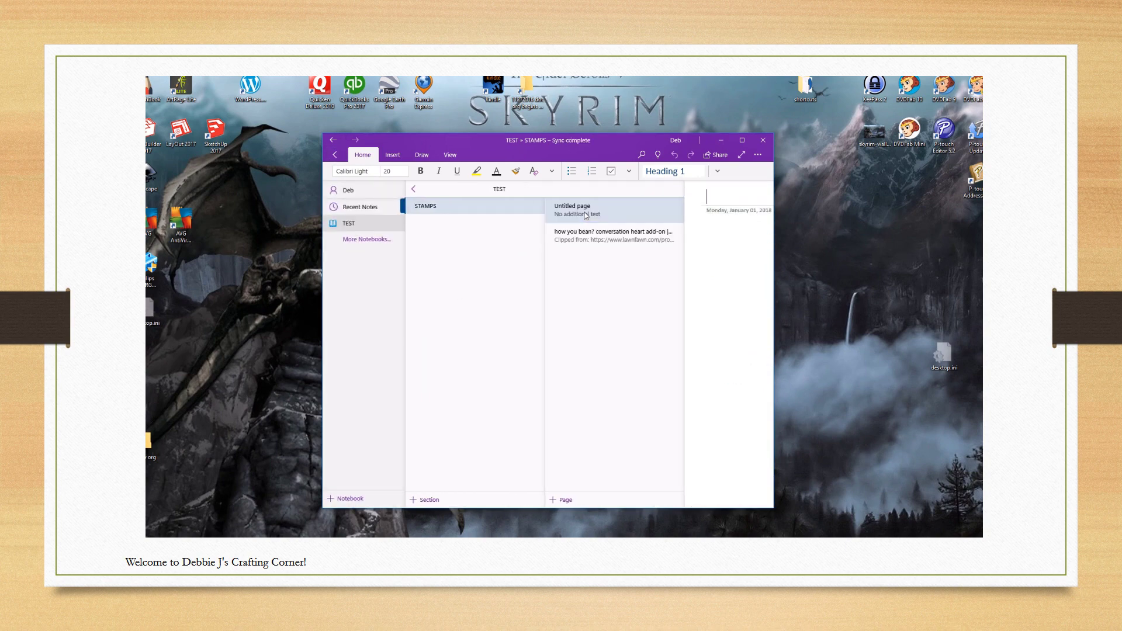
click(334, 154)
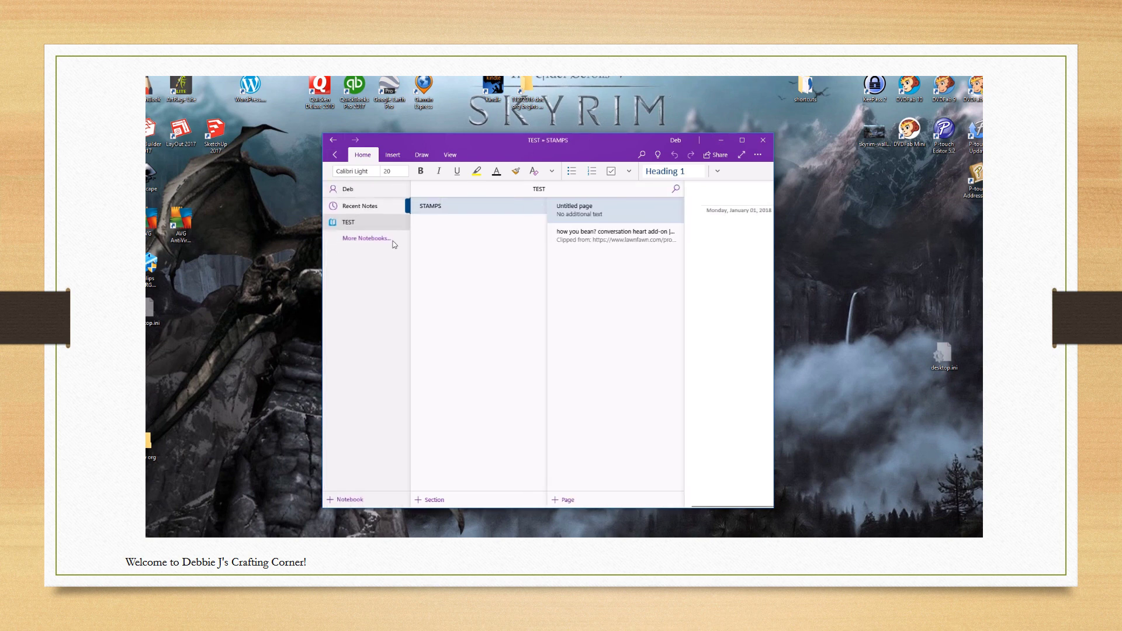
- Search all notebooks for 'coordinating' and open the clipped Lawn Fawn page
click(675, 189)
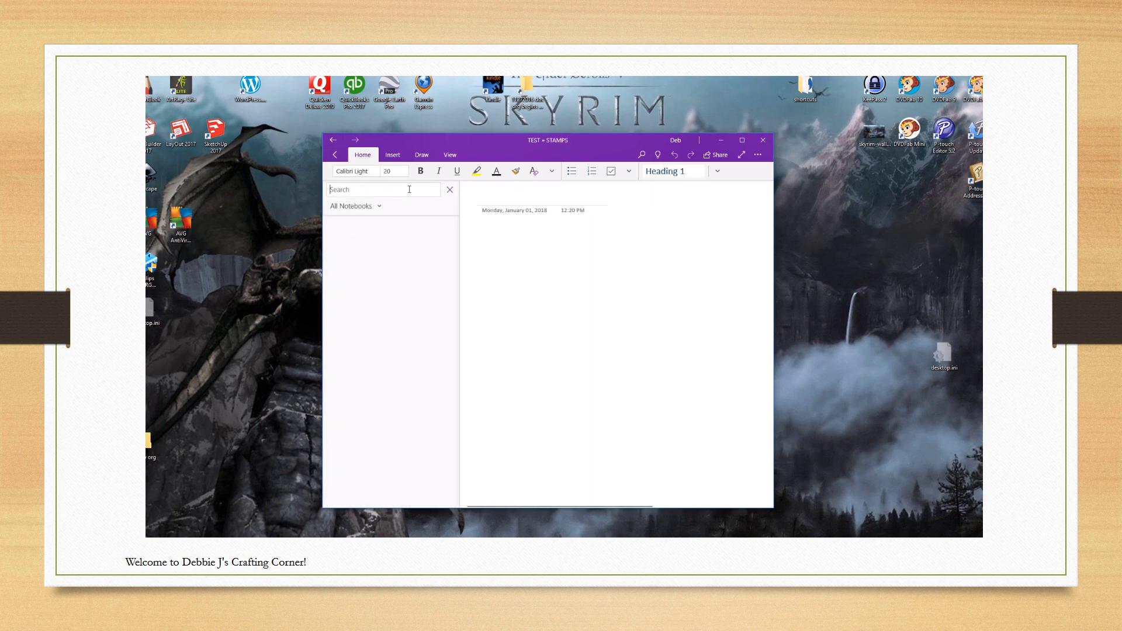
text(coordin)
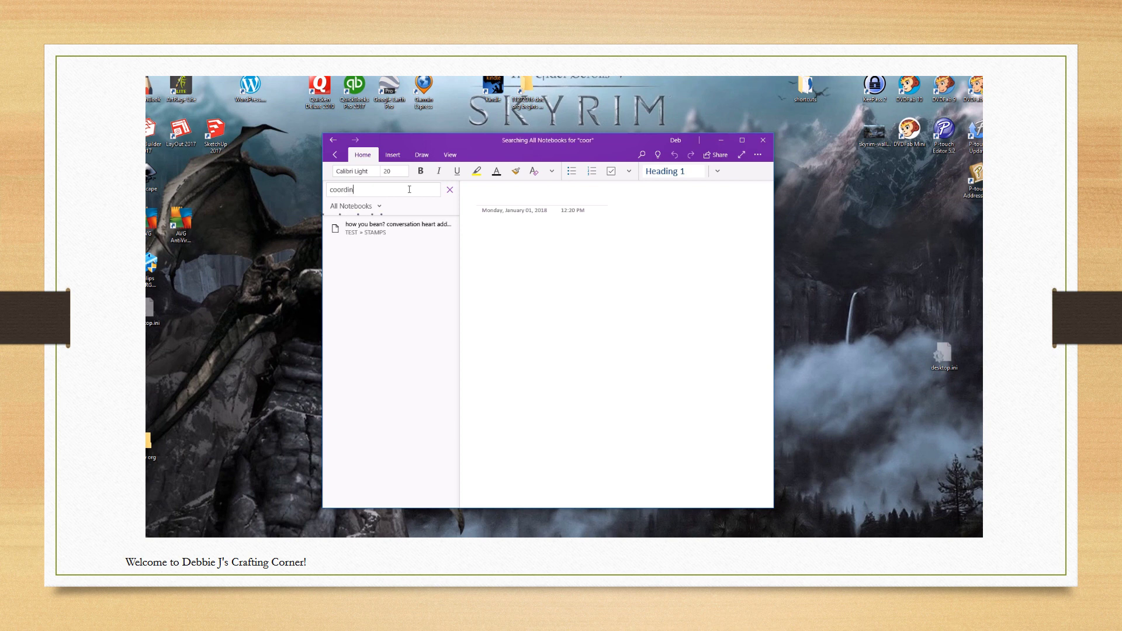
text(ating)
click(363, 231)
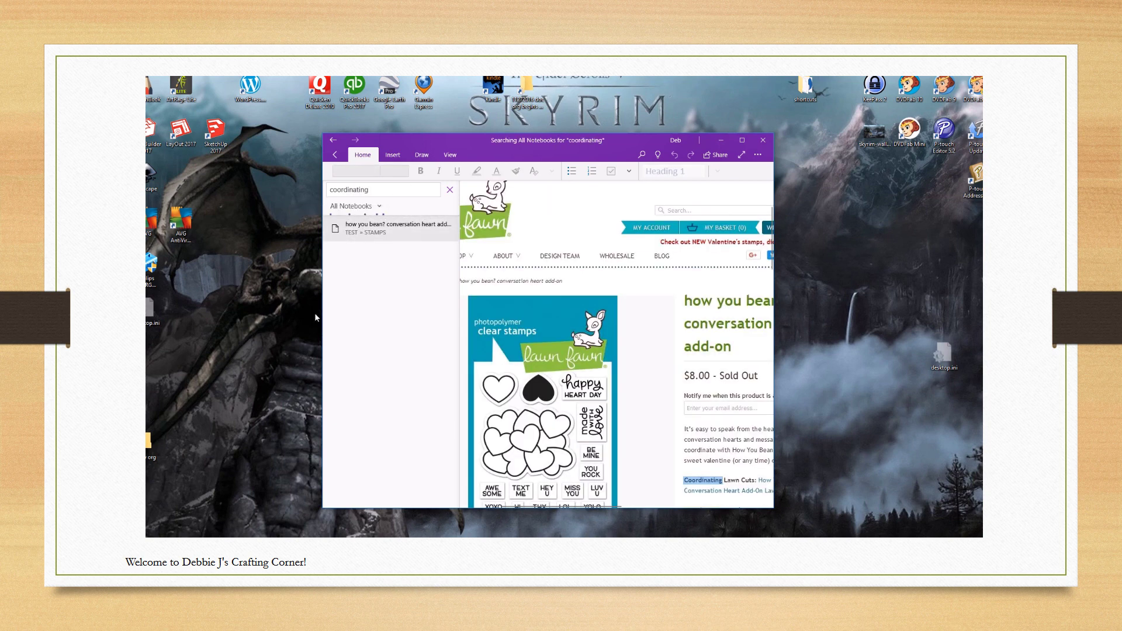
- Widen the OneNote window on both sides, review the page, and close the search
drag(323, 316, 192, 311)
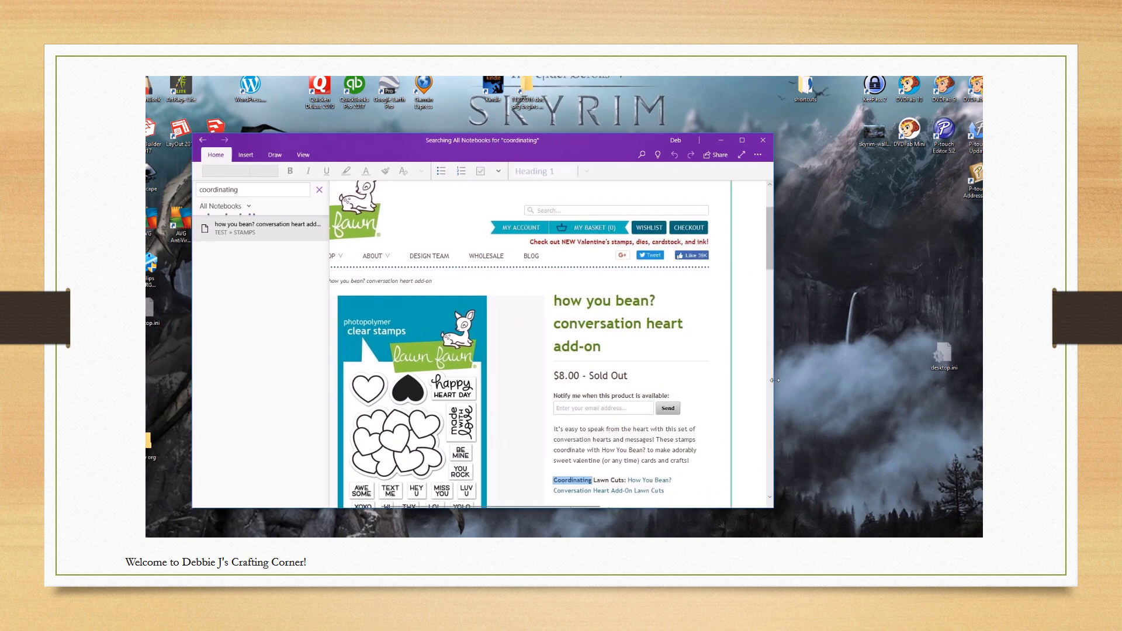
drag(772, 383, 866, 390)
scroll(762, 413, down, 3)
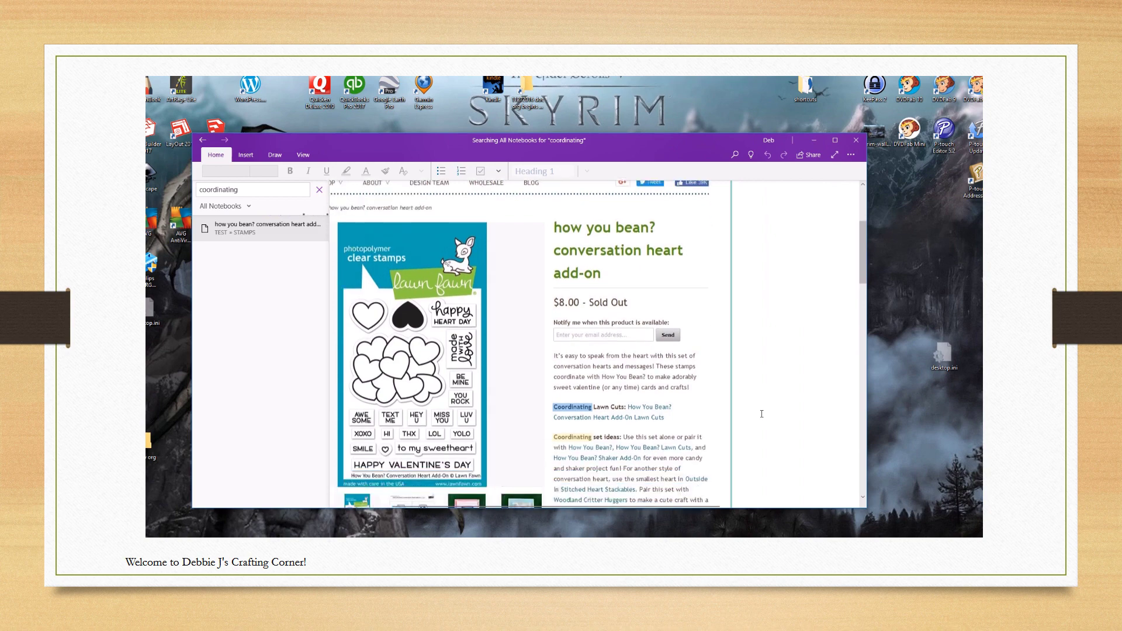
scroll(762, 413, down, 1)
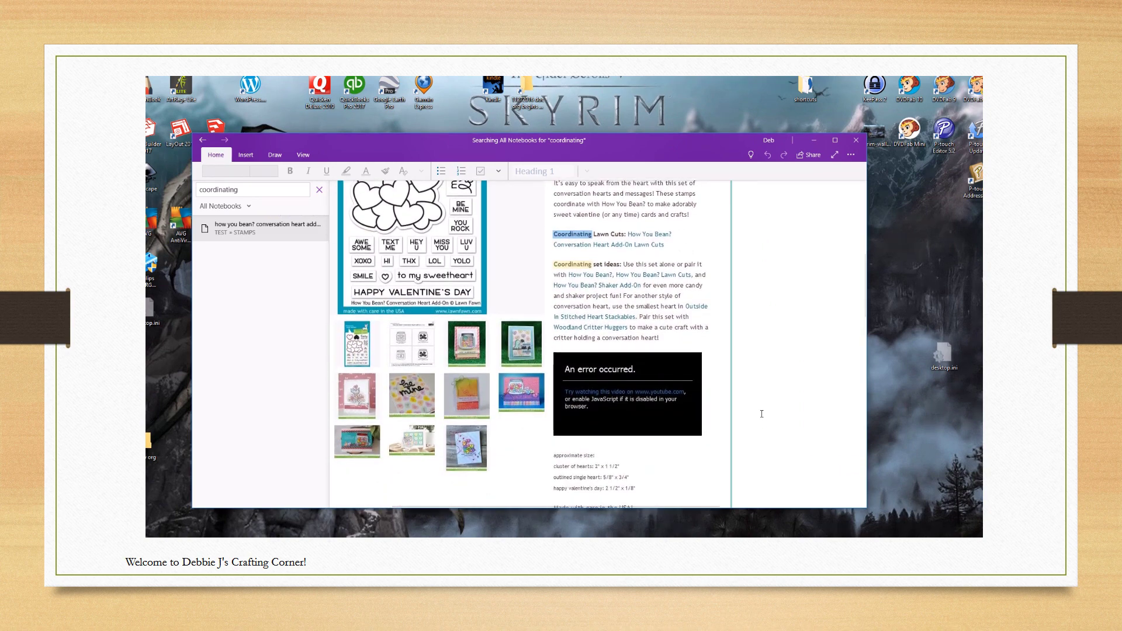
scroll(761, 414, up, 5)
scroll(762, 413, up, 1)
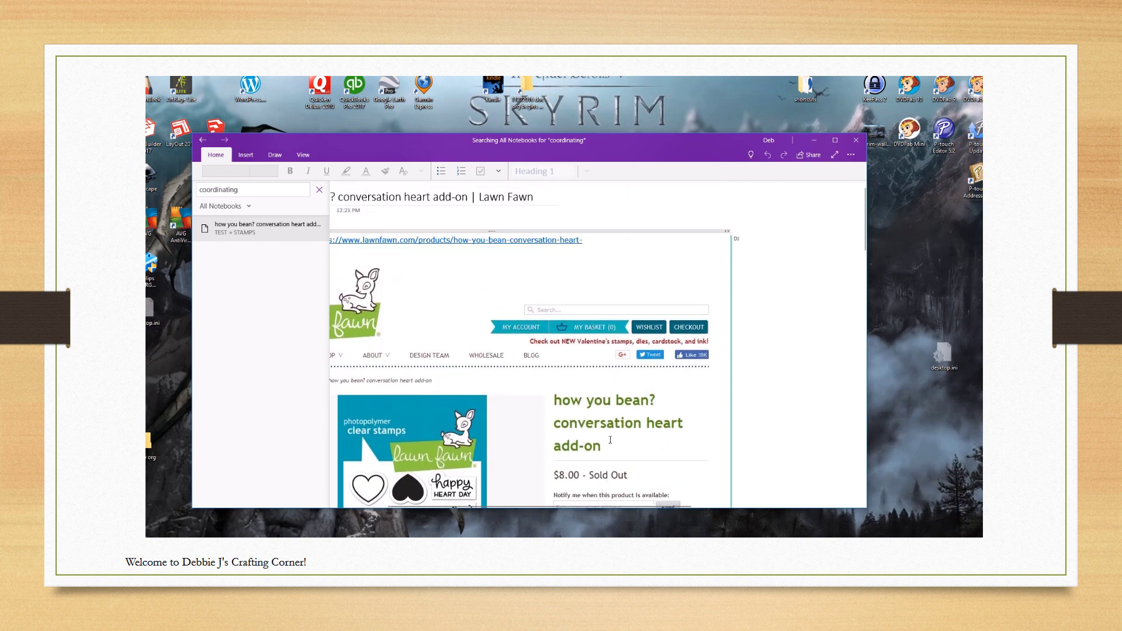
click(320, 189)
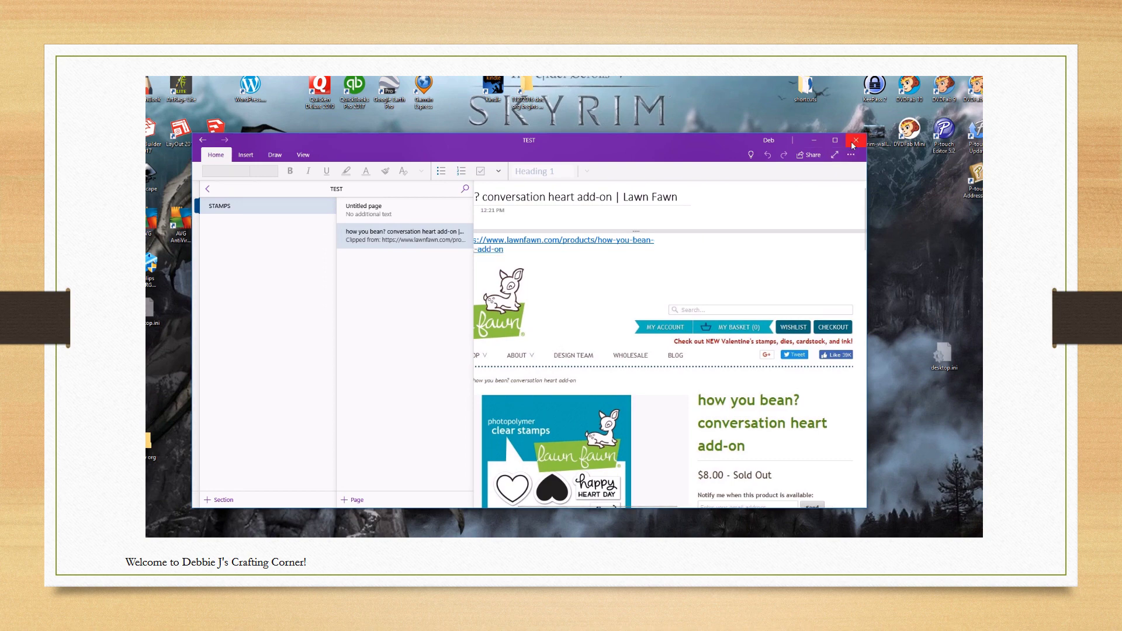
- Exit OneNote to return to the desktop
click(852, 144)
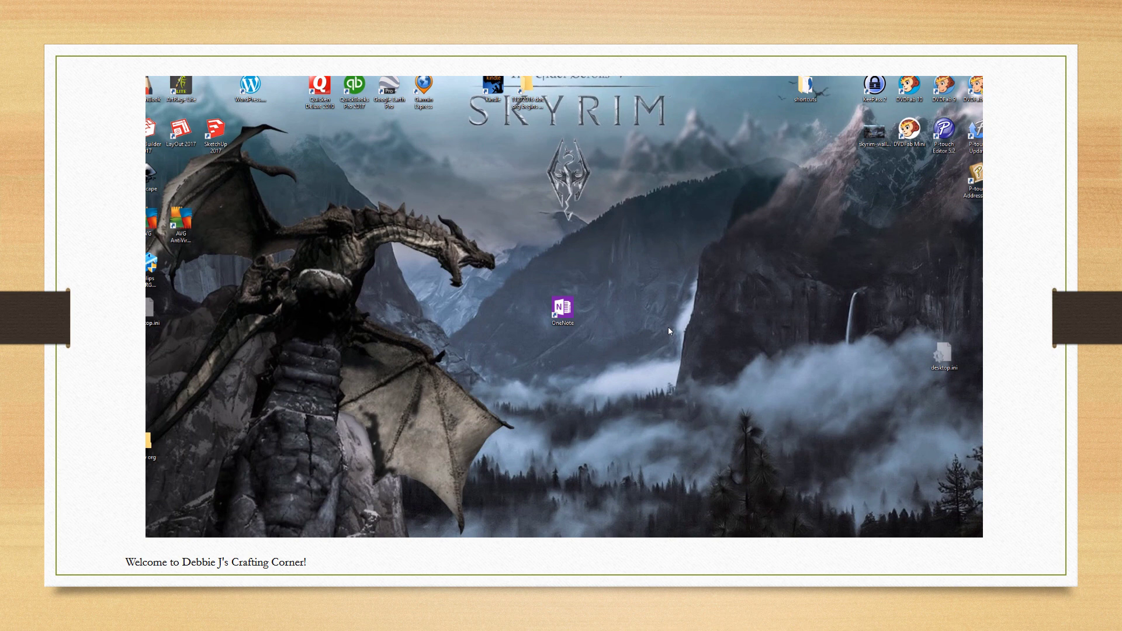